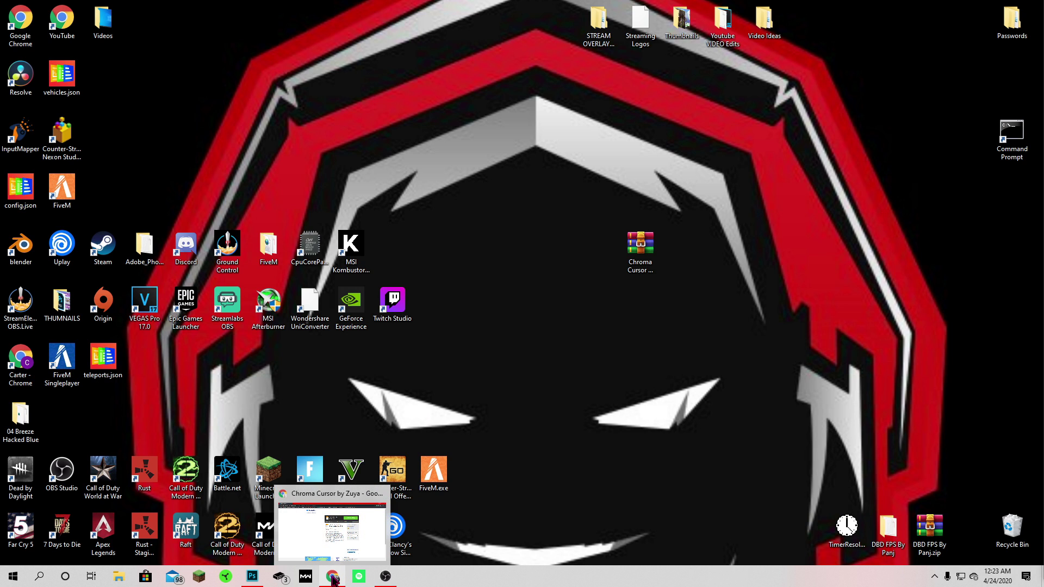
Close Photoshop without saving the untitled document and bring the MediaFire Chroma Cursor page forward
{"action": "right_click", "coordinate": [282, 566]}
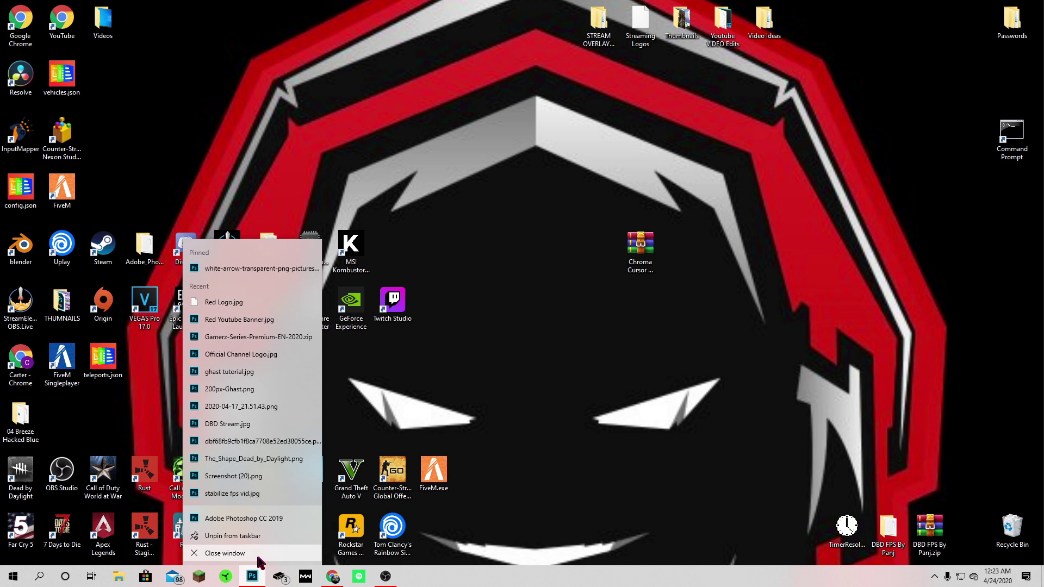
{"action": "left_click", "coordinate": [272, 555]}
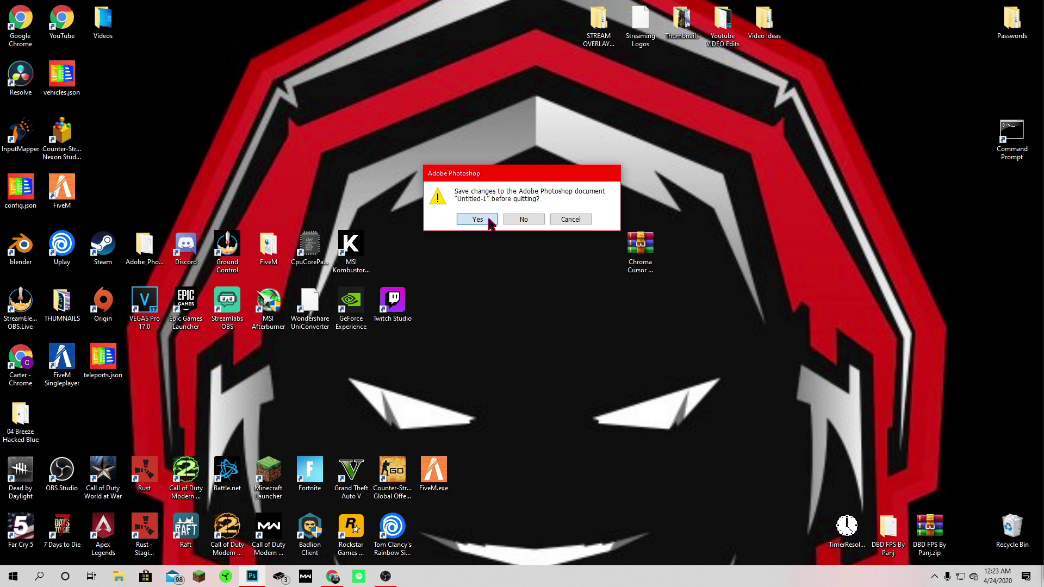
{"action": "left_click", "coordinate": [478, 219]}
{"action": "left_click", "coordinate": [478, 334]}
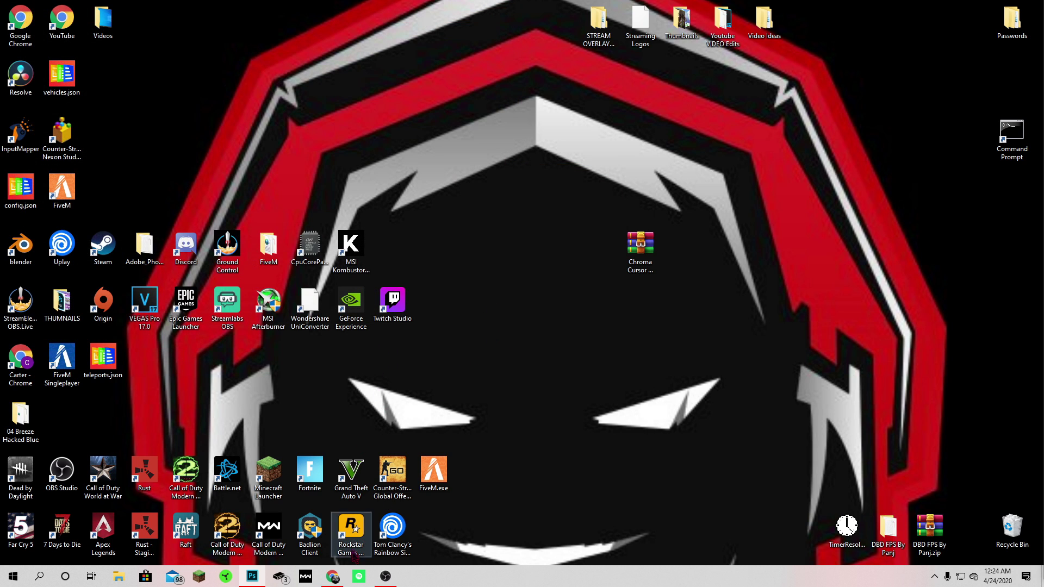
{"action": "left_click", "coordinate": [333, 576]}
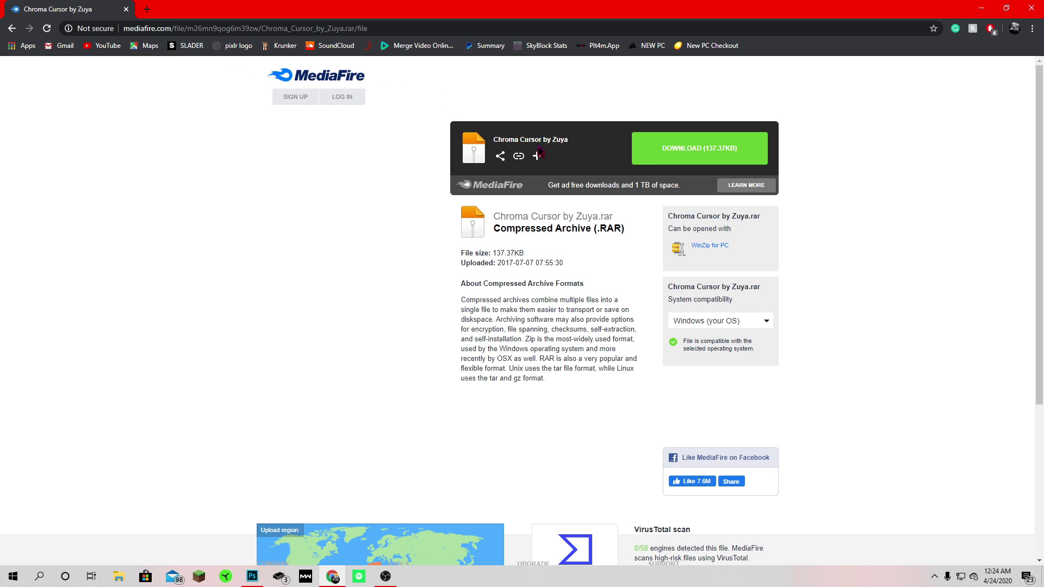
Download Chroma Cursor by Zuya.rar, drag it onto the desktop, and close the browser
{"action": "left_click", "coordinate": [678, 162]}
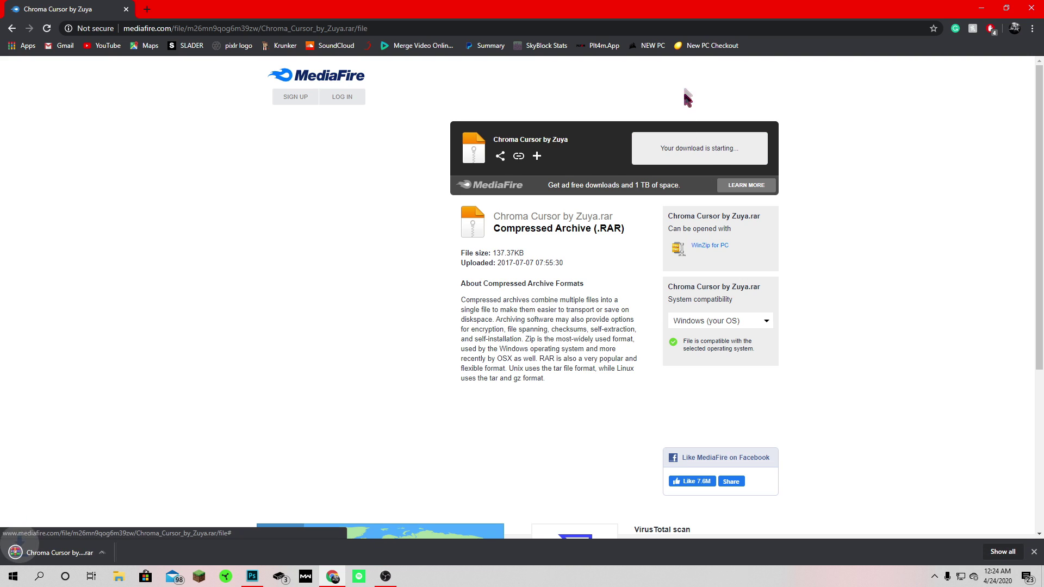
{"action": "left_click", "coordinate": [1006, 8]}
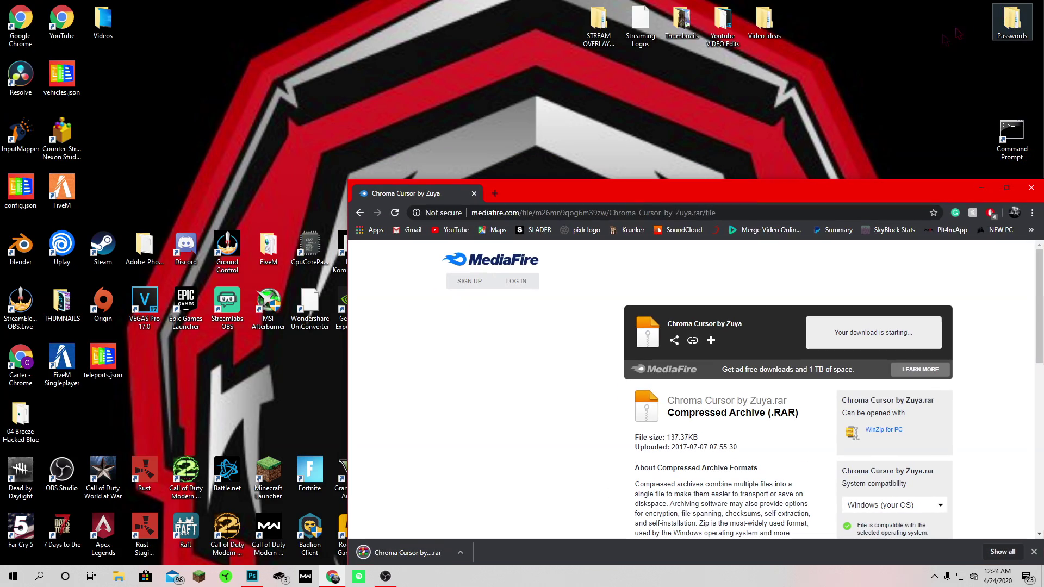
{"action": "left_click_drag", "start_coordinate": [676, 188], "coordinate": [771, 105]}
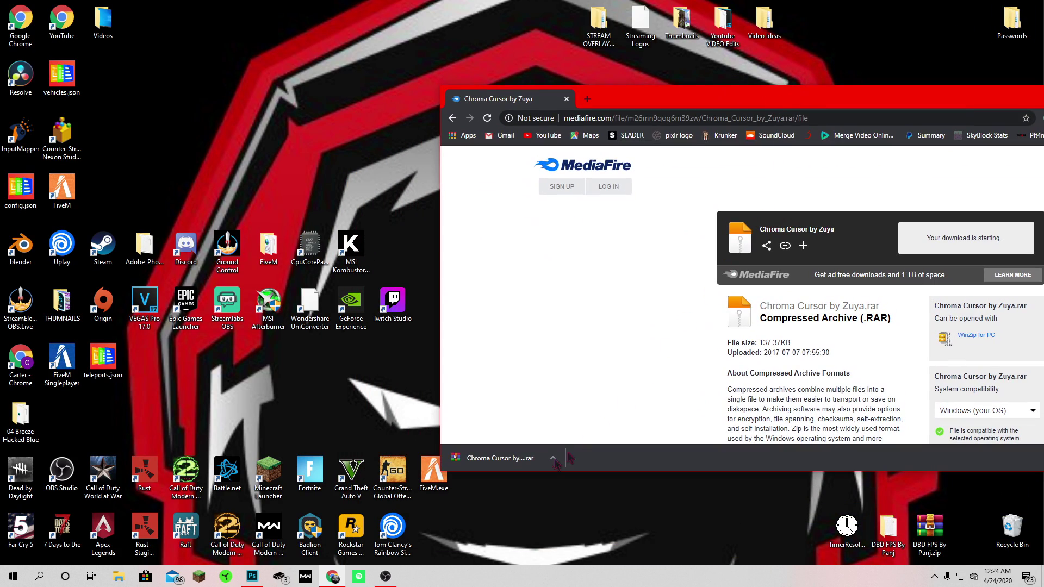
{"action": "left_click_drag", "start_coordinate": [514, 453], "coordinate": [300, 120]}
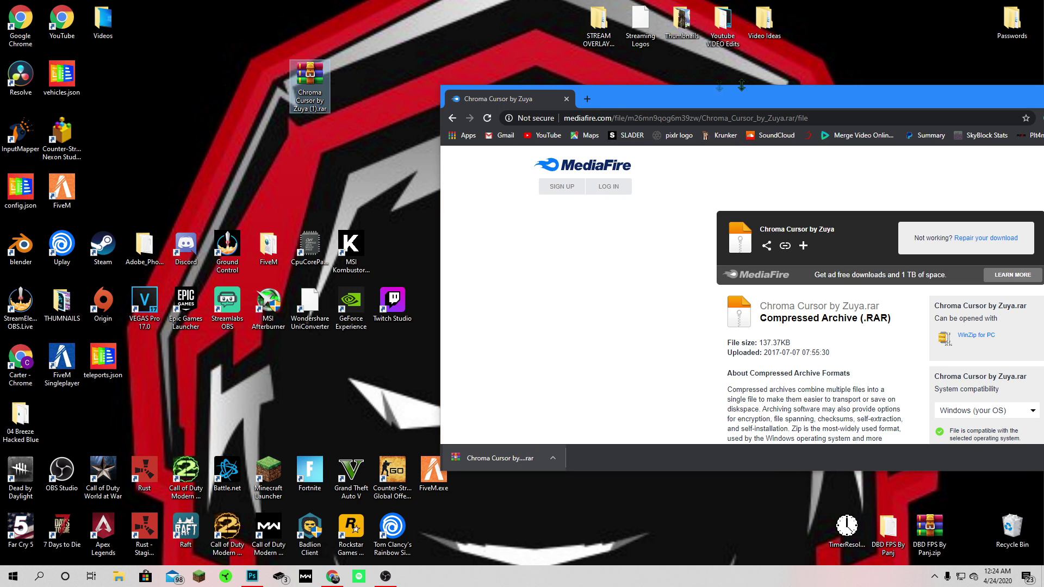
{"action": "left_click_drag", "start_coordinate": [769, 101], "coordinate": [611, 100]}
{"action": "left_click", "coordinate": [409, 99]}
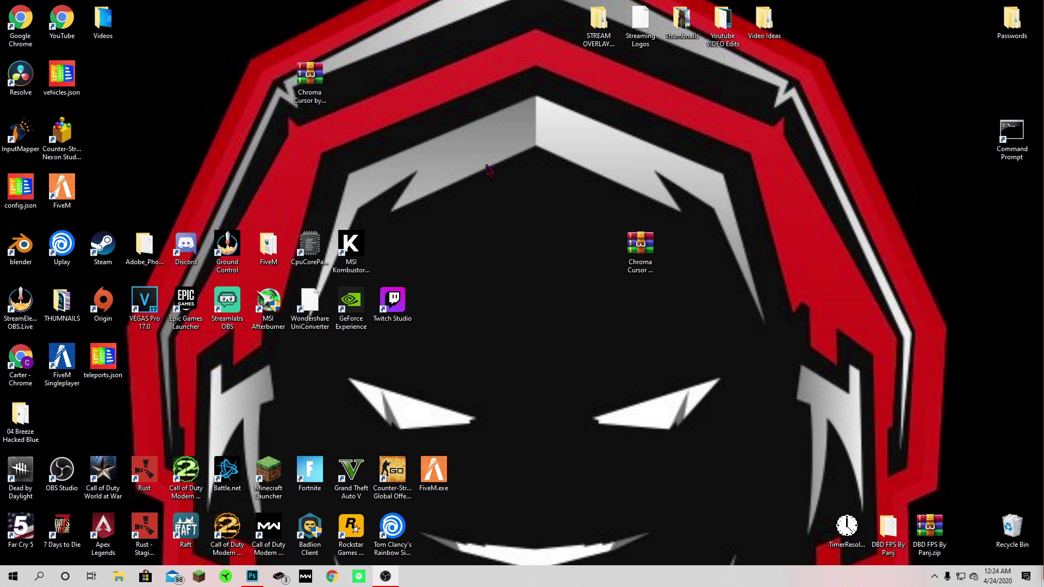
{"action": "double_click", "coordinate": [310, 81]}
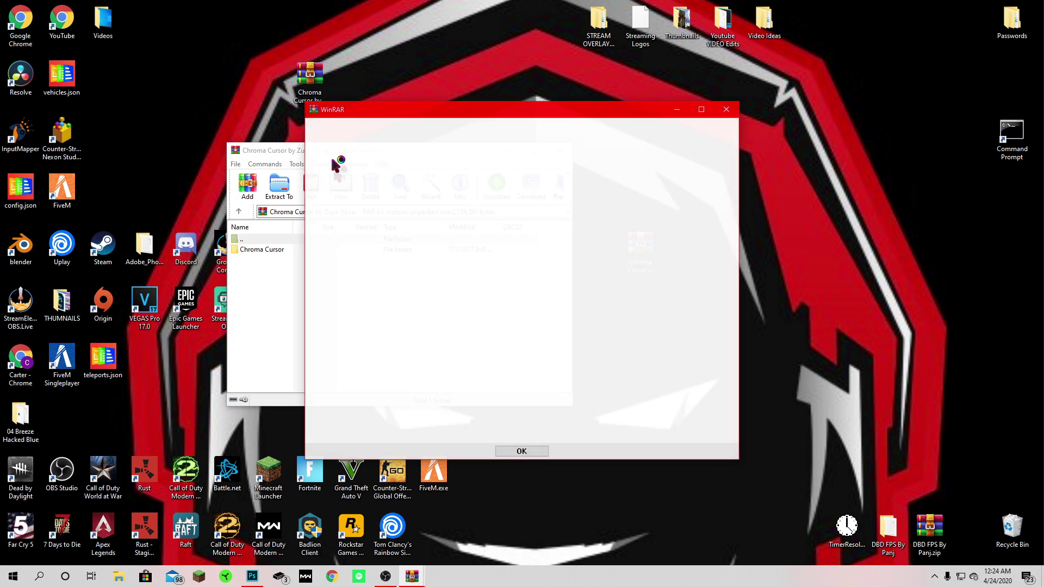
{"action": "left_click", "coordinate": [726, 109]}
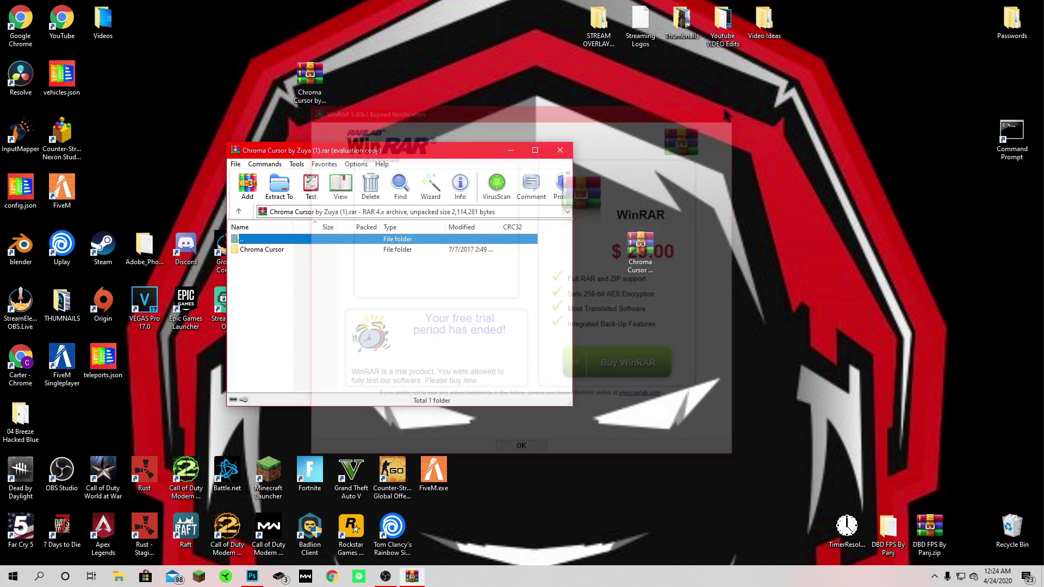
{"action": "double_click", "coordinate": [308, 252]}
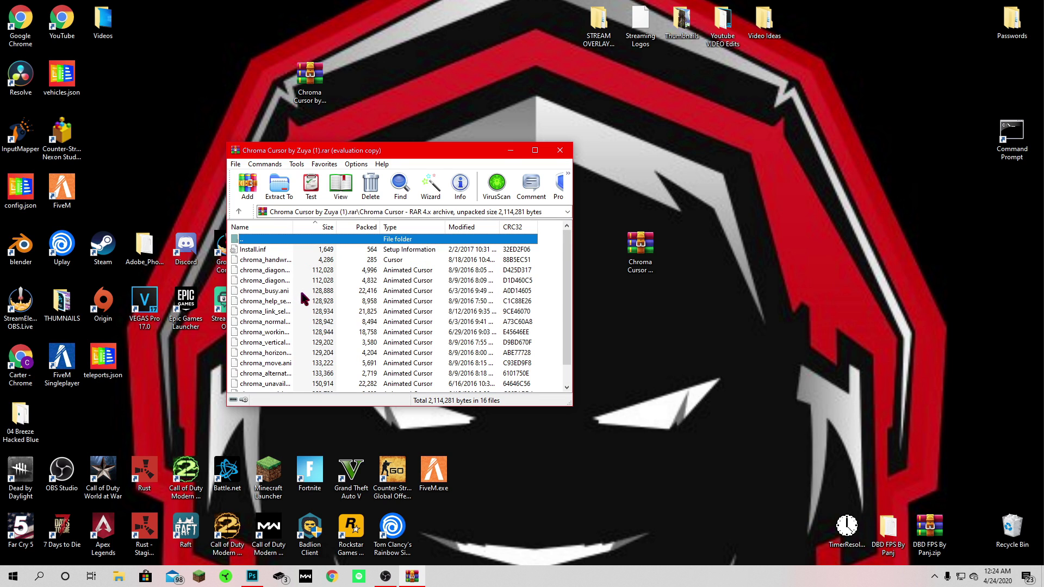
{"action": "left_click", "coordinate": [272, 261]}
{"action": "double_click", "coordinate": [273, 265]}
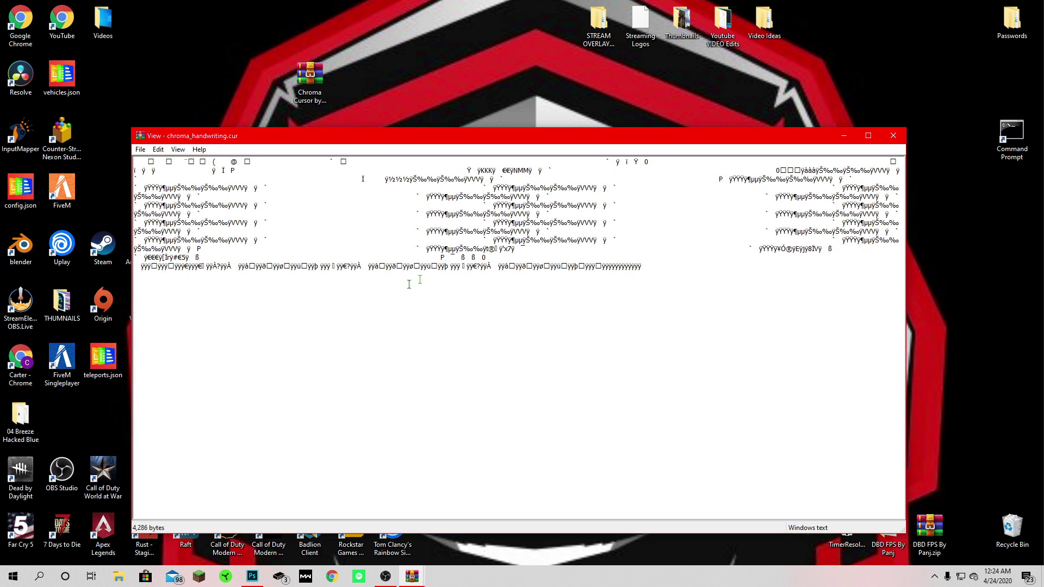
{"action": "left_click", "coordinate": [893, 136]}
{"action": "left_click", "coordinate": [259, 251]}
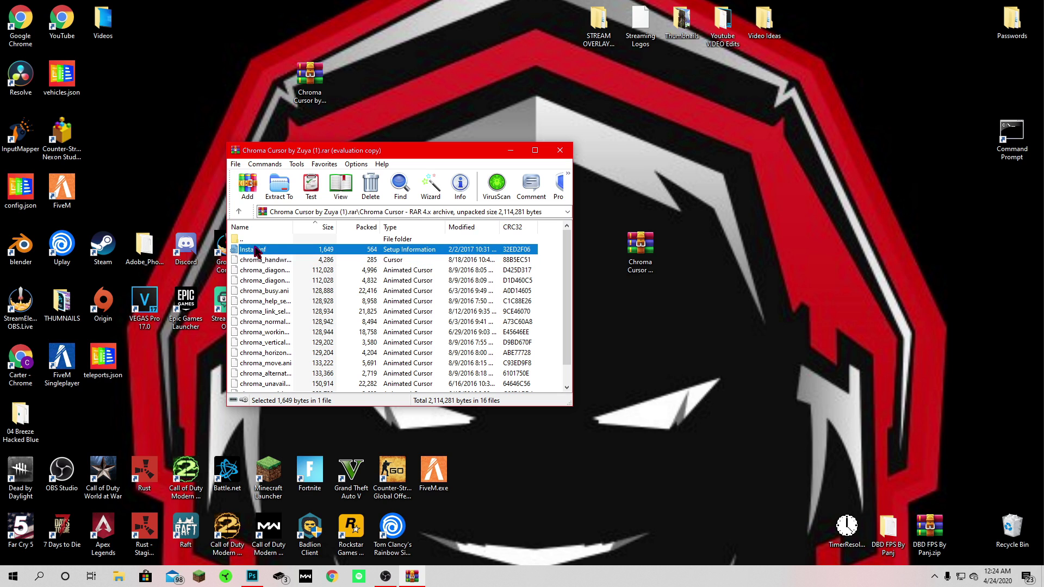
{"action": "right_click", "coordinate": [276, 252]}
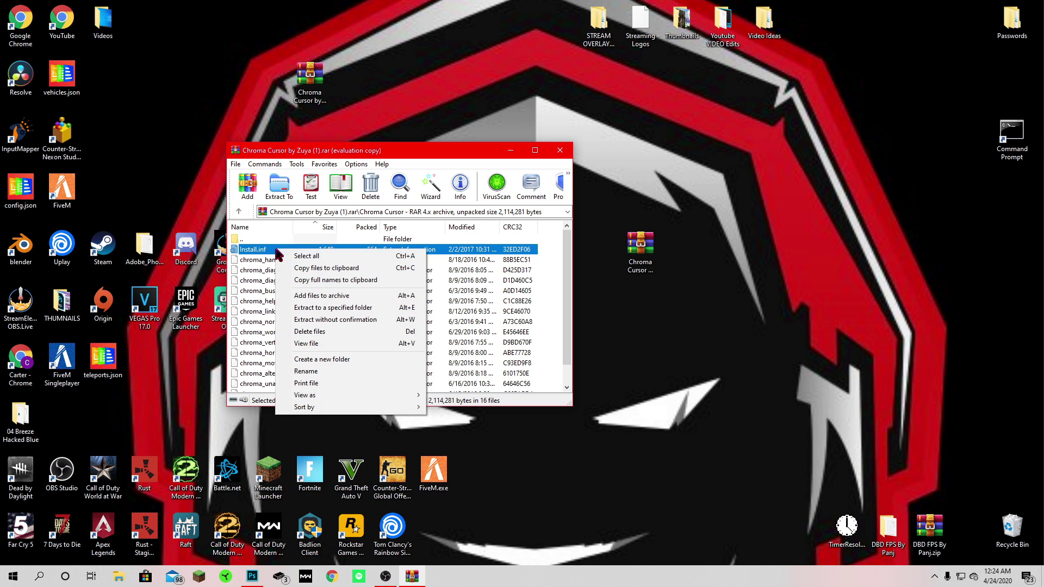
{"action": "left_click", "coordinate": [261, 252]}
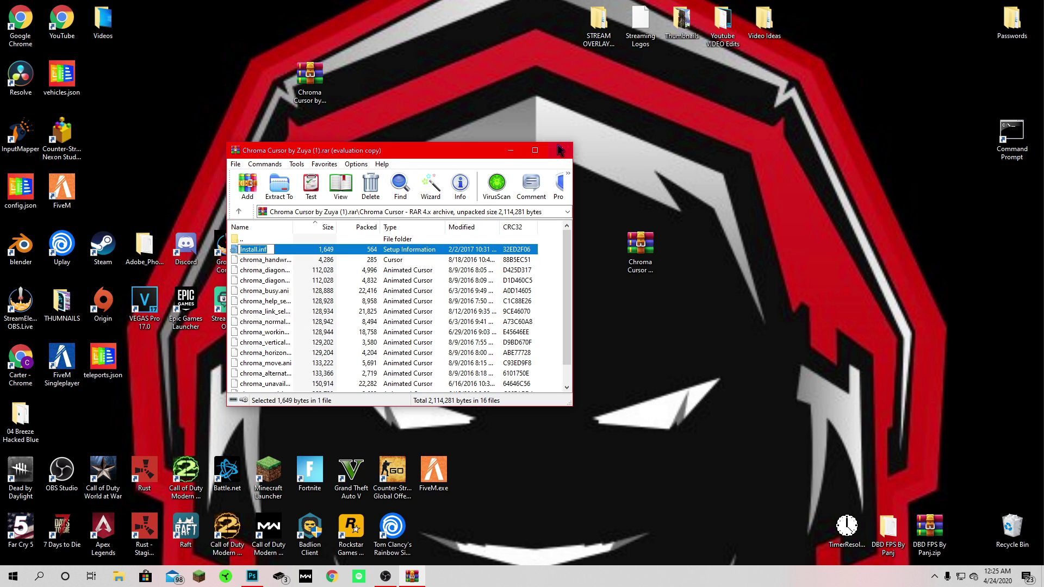
{"action": "left_click", "coordinate": [559, 150]}
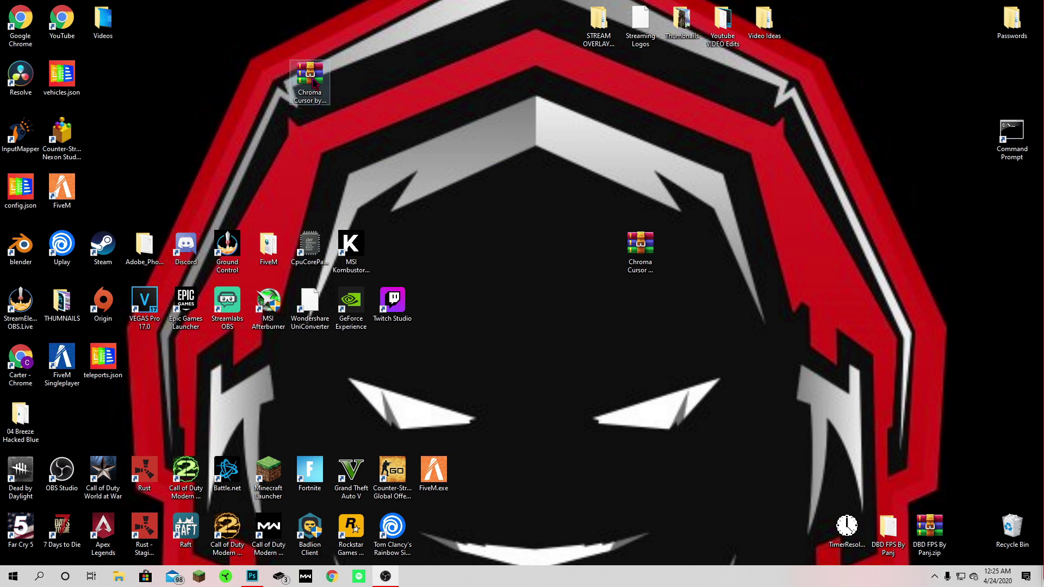
Extract the rar here, move the Chroma Cursor folder beside the archive, and open it
{"action": "right_click", "coordinate": [306, 80]}
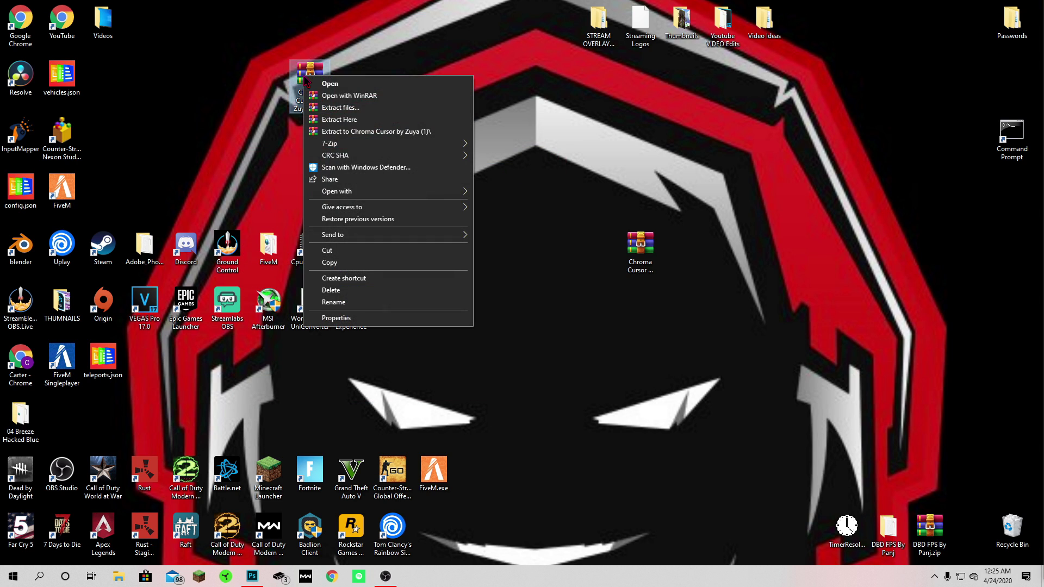
{"action": "left_click", "coordinate": [345, 120]}
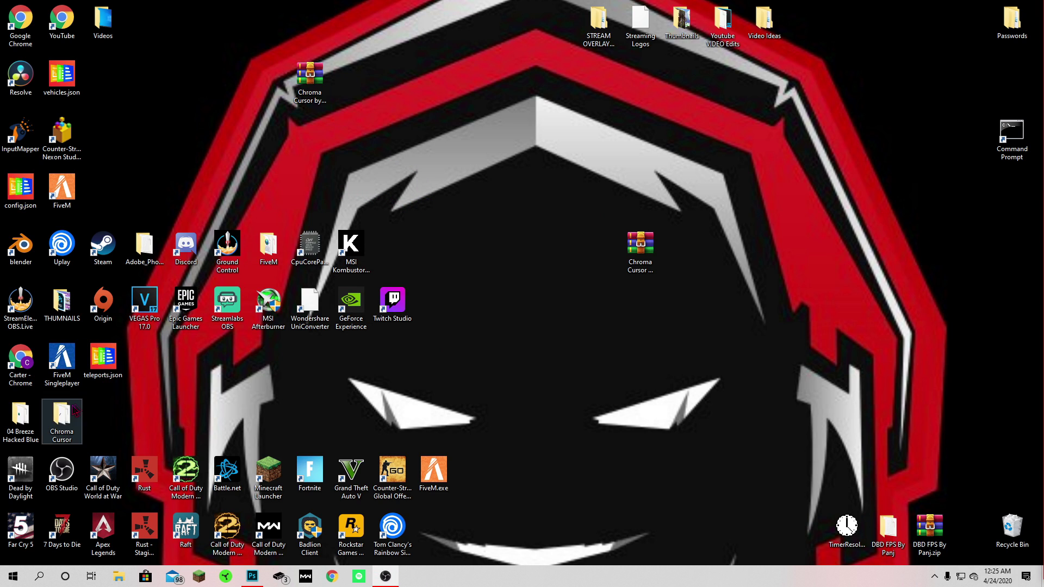
{"action": "left_click_drag", "start_coordinate": [62, 416], "coordinate": [257, 81]}
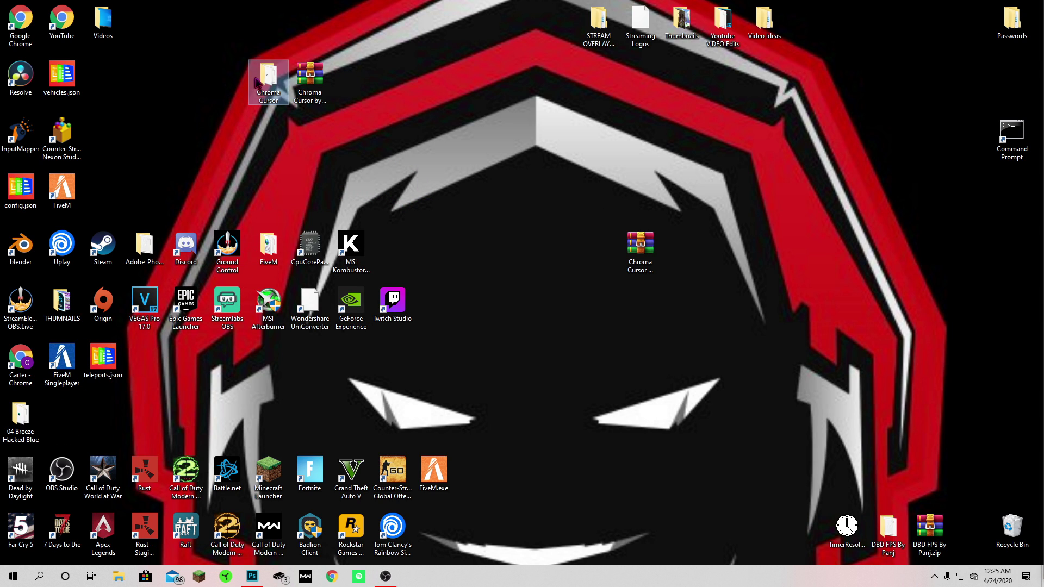
{"action": "right_click", "coordinate": [260, 79]}
{"action": "left_click", "coordinate": [251, 82]}
{"action": "double_click", "coordinate": [270, 77]}
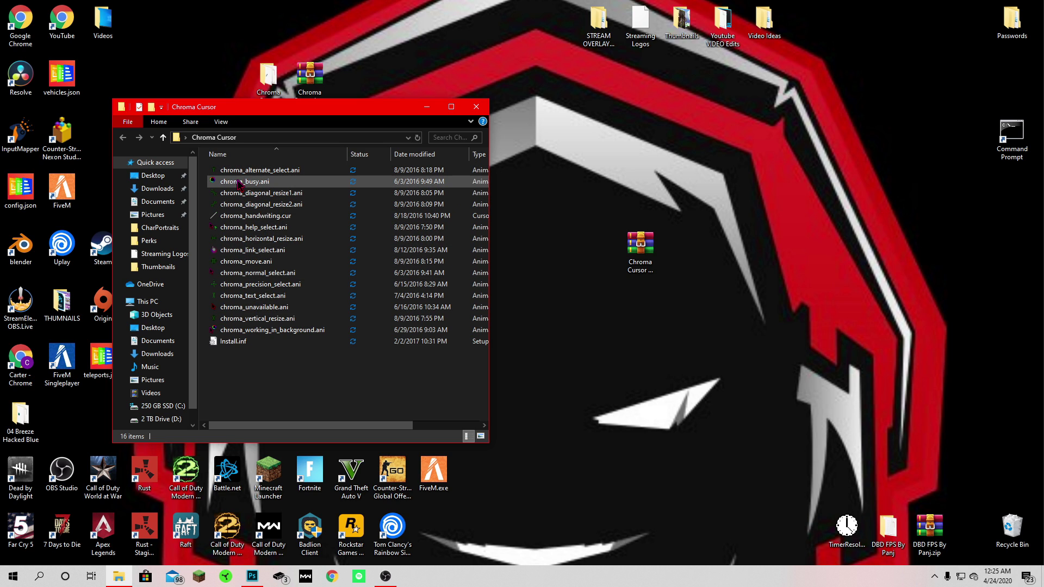
Install the Chroma cursors using Install.inf's Install command
{"action": "right_click", "coordinate": [227, 341]}
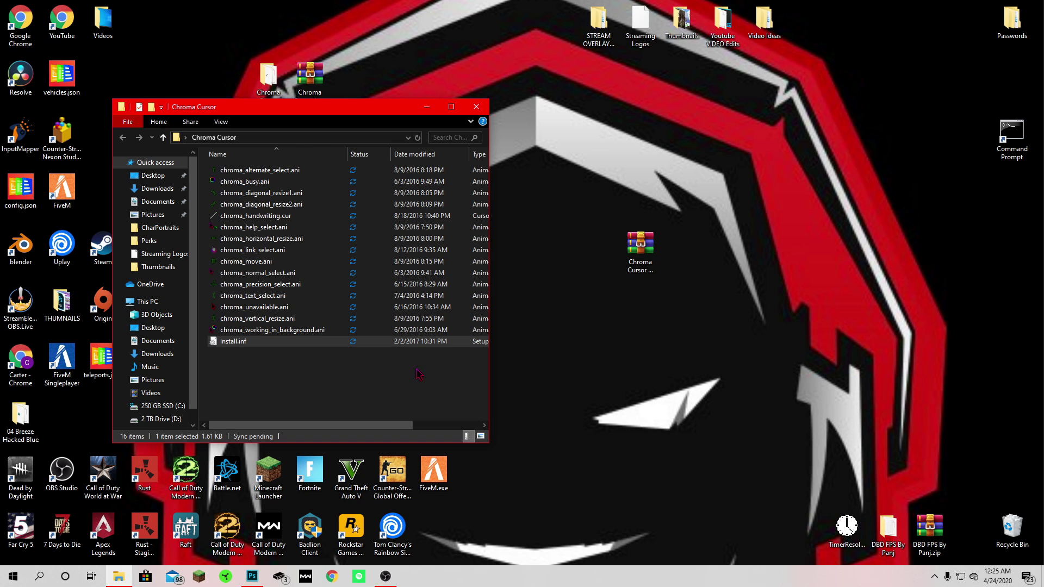
{"action": "right_click", "coordinate": [268, 342]}
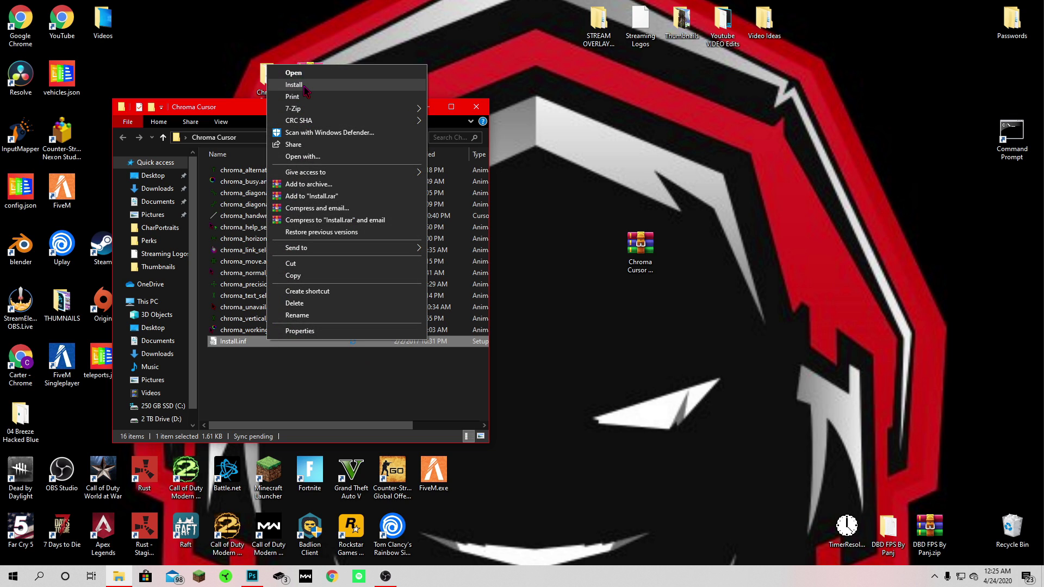
{"action": "left_click", "coordinate": [462, 382]}
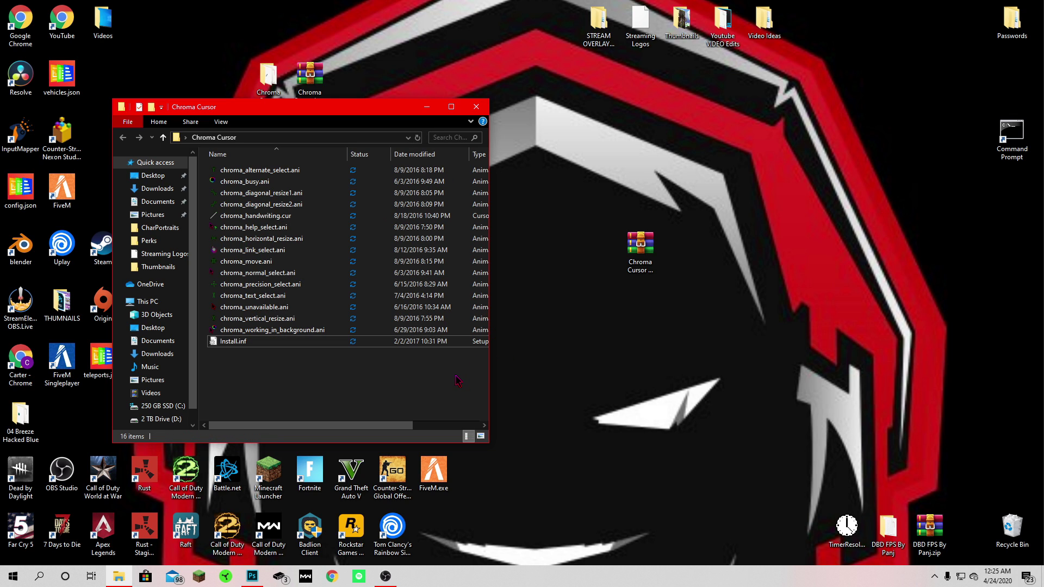
Close the Chroma Cursor folder and open Control Panel via a Start search for 'contol'
{"action": "left_click", "coordinate": [538, 320]}
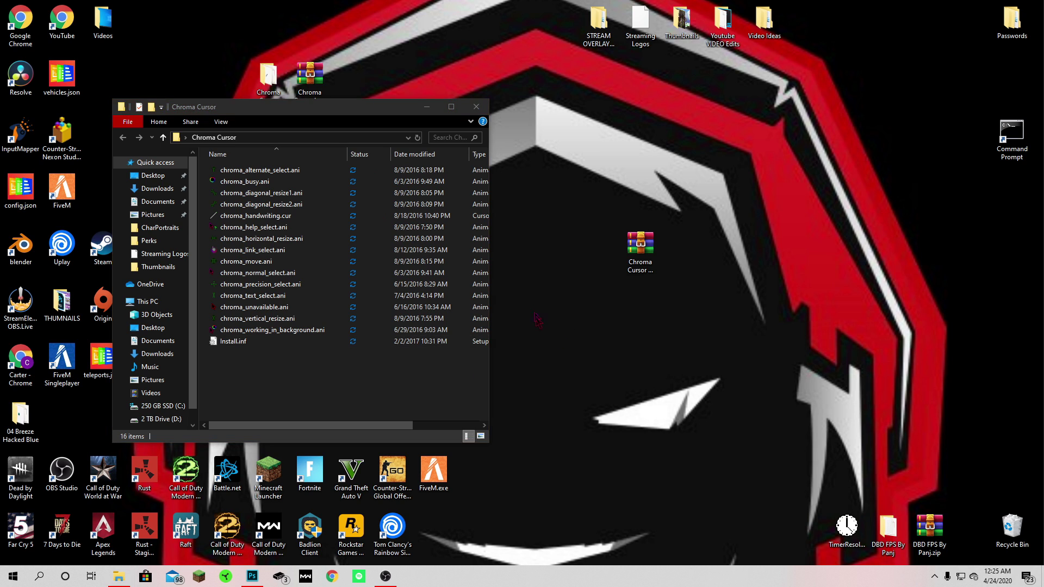
{"action": "left_click", "coordinate": [476, 107]}
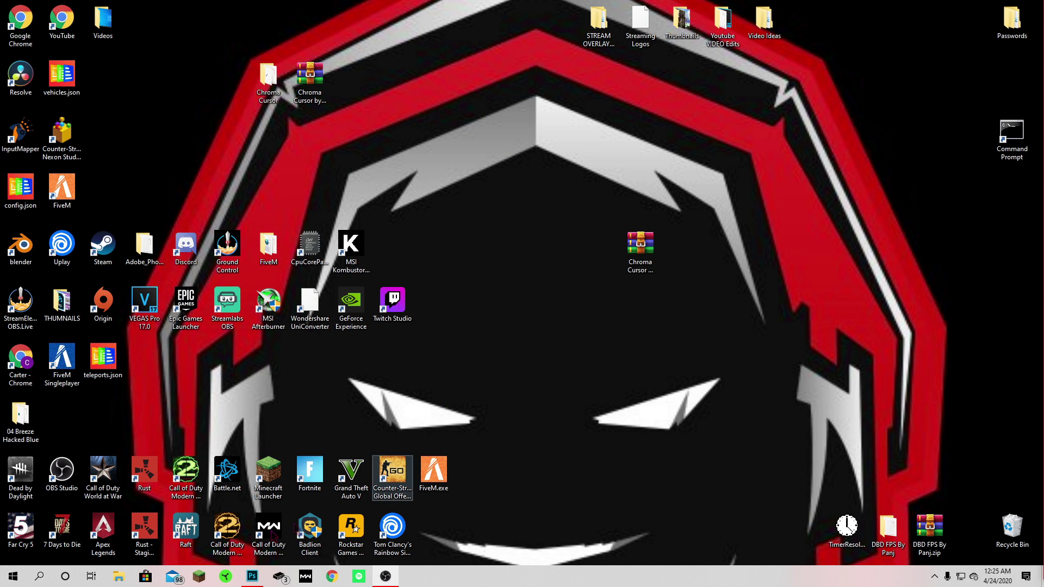
{"action": "left_click", "coordinate": [38, 579]}
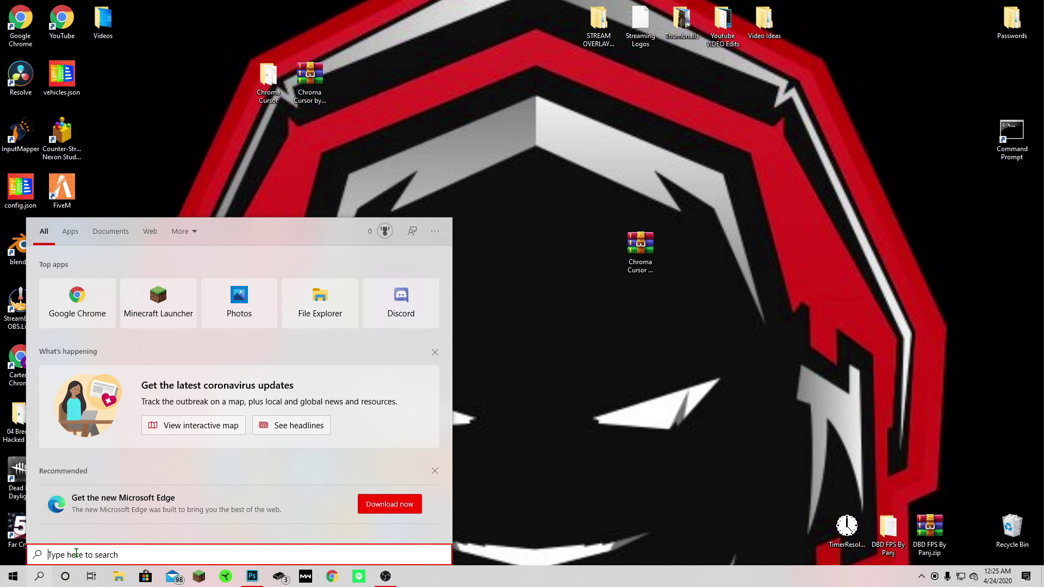
{"action": "type", "text": "contol"}
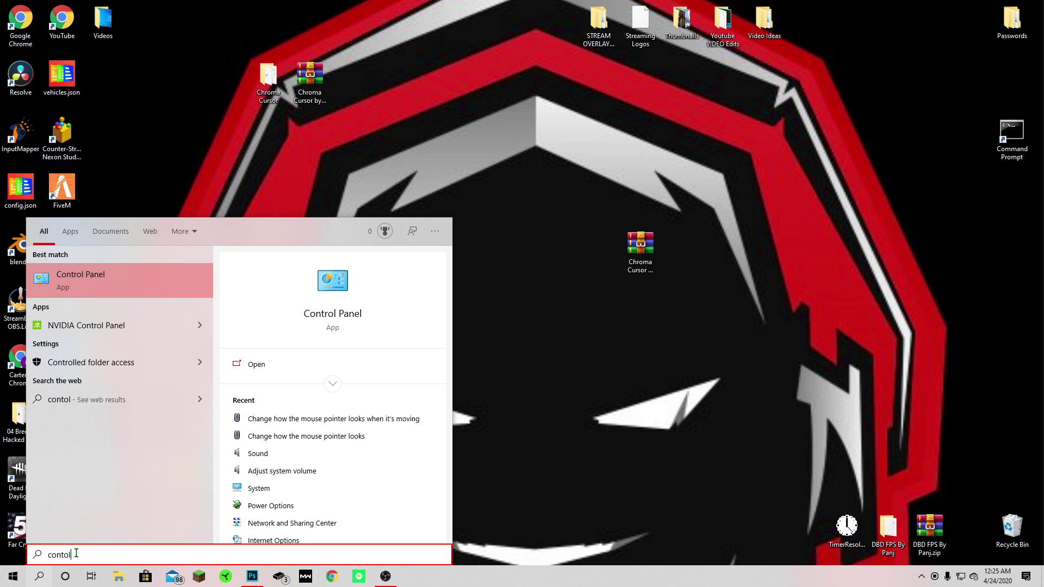
{"action": "left_click", "coordinate": [98, 275]}
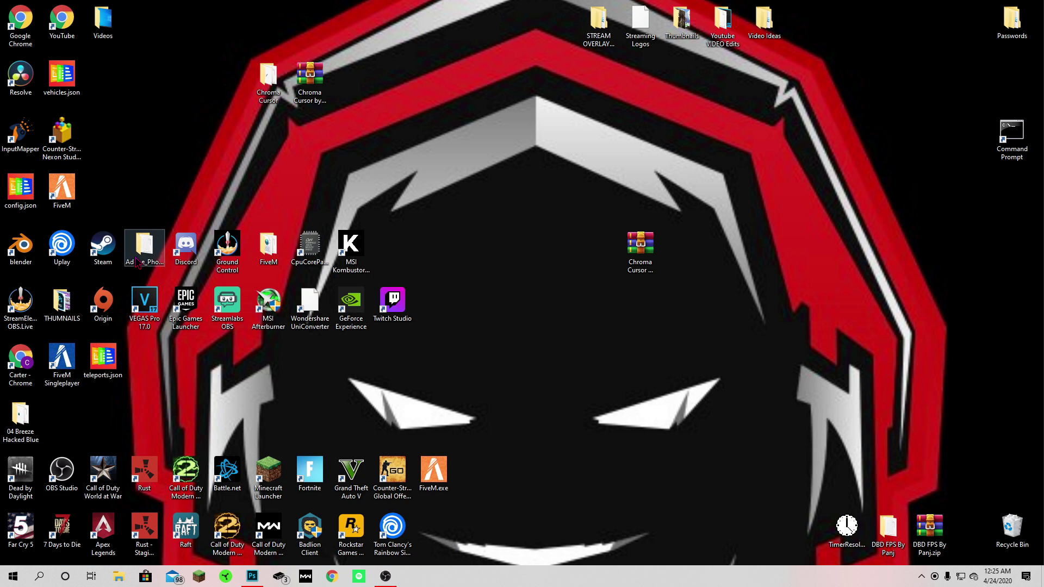
Search Control Panel for 'curs' and open the mouse pointer appearance settings
{"action": "left_click", "coordinate": [802, 139]}
{"action": "type", "text": "curs"}
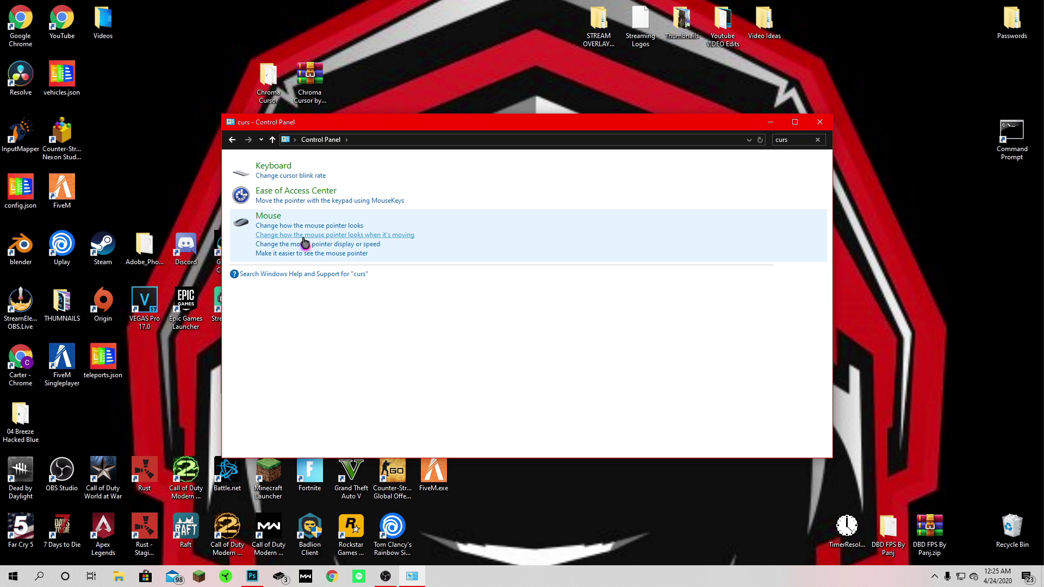
{"action": "left_click", "coordinate": [387, 235]}
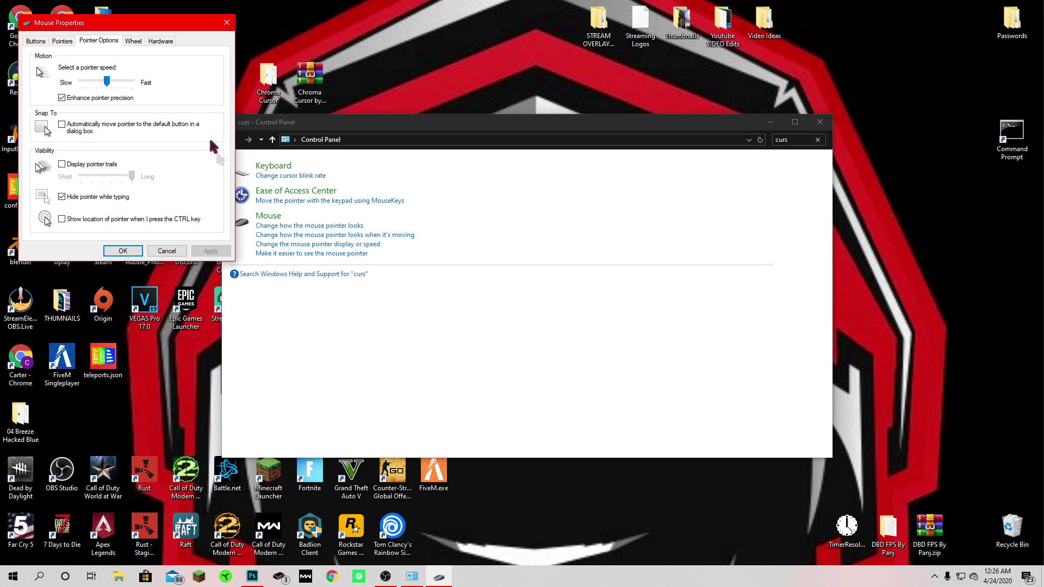
On the Pointers tab, switch the scheme to (None) and apply it
{"action": "left_click", "coordinate": [63, 41]}
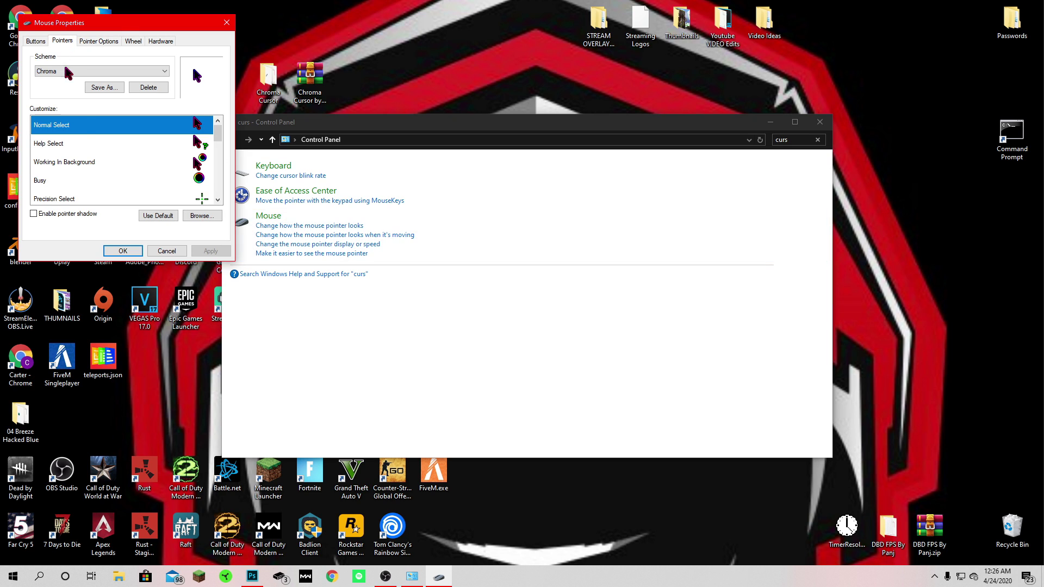
{"action": "left_click", "coordinate": [132, 72]}
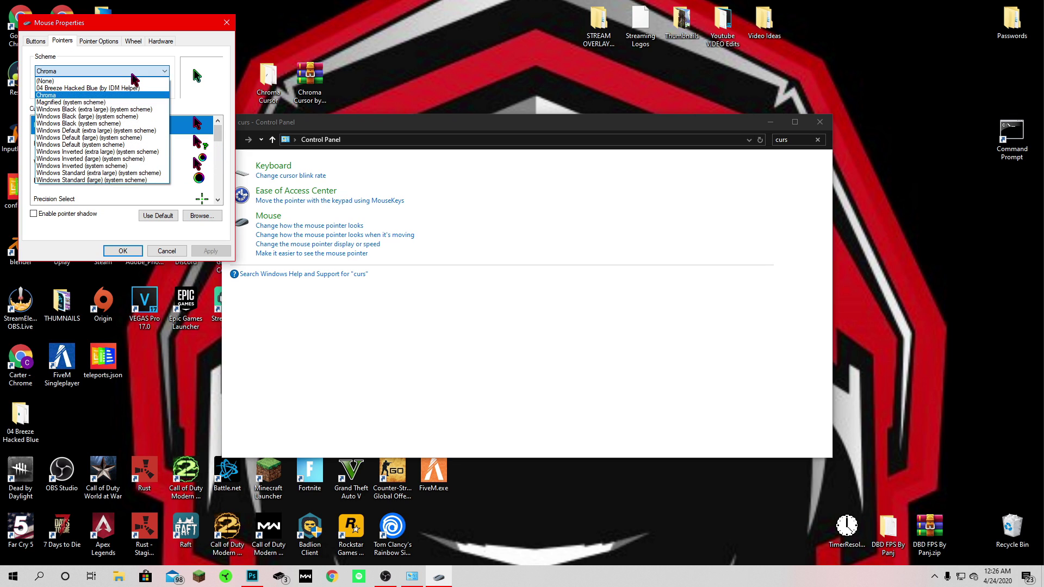
{"action": "left_click", "coordinate": [115, 81]}
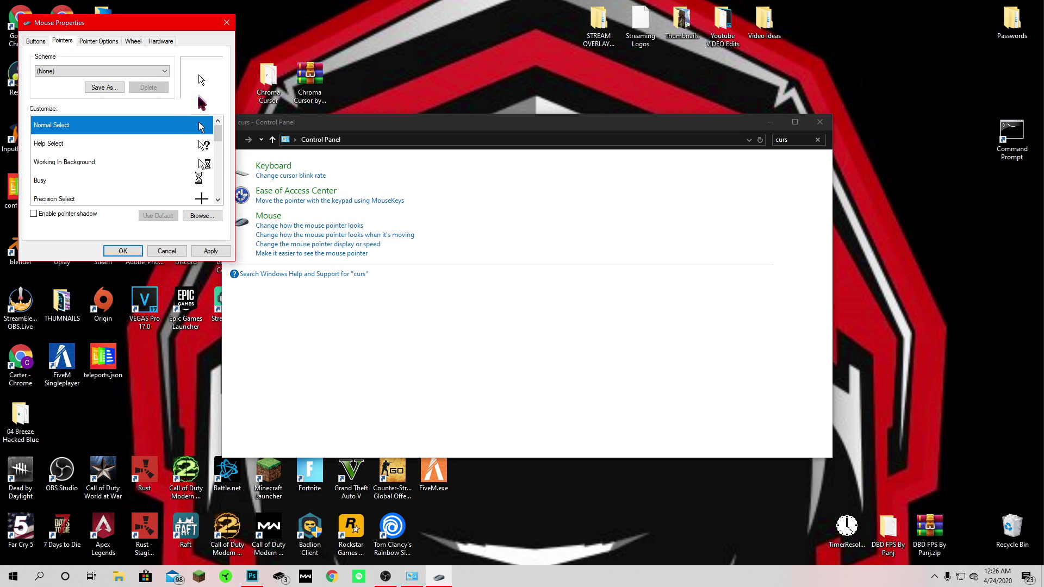
{"action": "left_click", "coordinate": [212, 250]}
Try the 04 Breeze Hacked Blue scheme, then select the Chroma scheme
{"action": "left_click", "coordinate": [43, 72]}
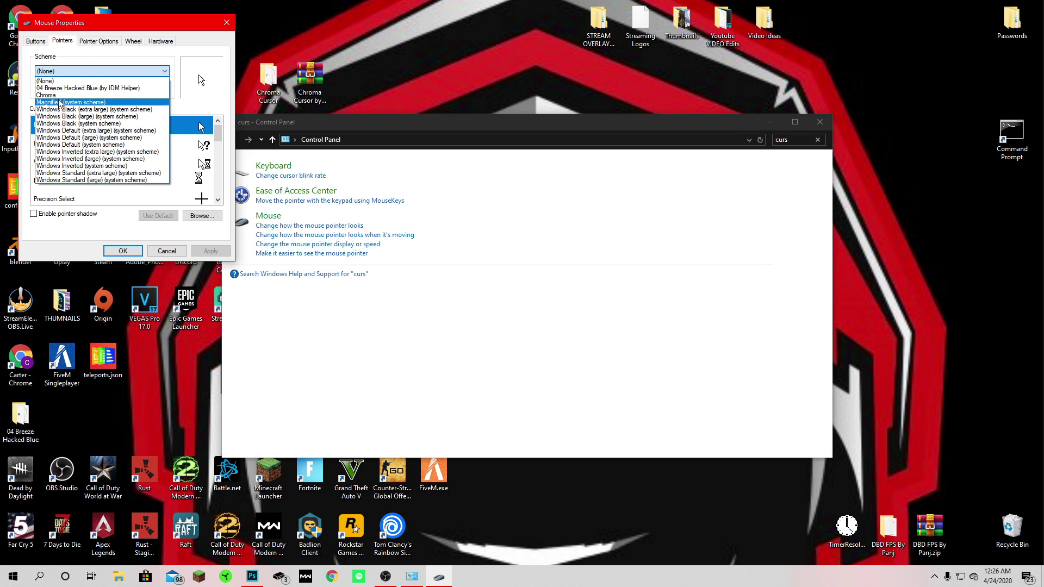
{"action": "left_click", "coordinate": [60, 88]}
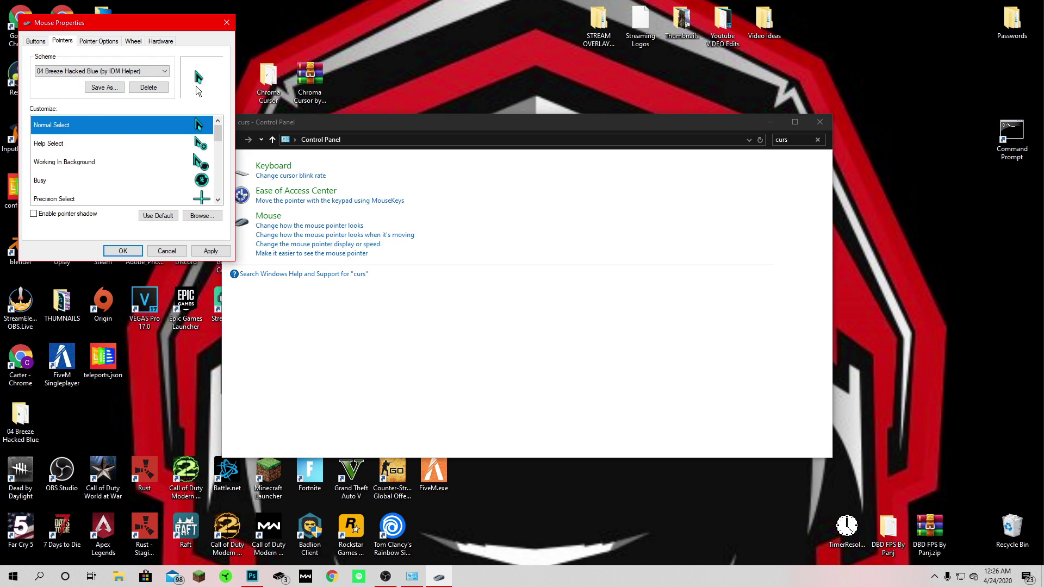
{"action": "left_click", "coordinate": [145, 72]}
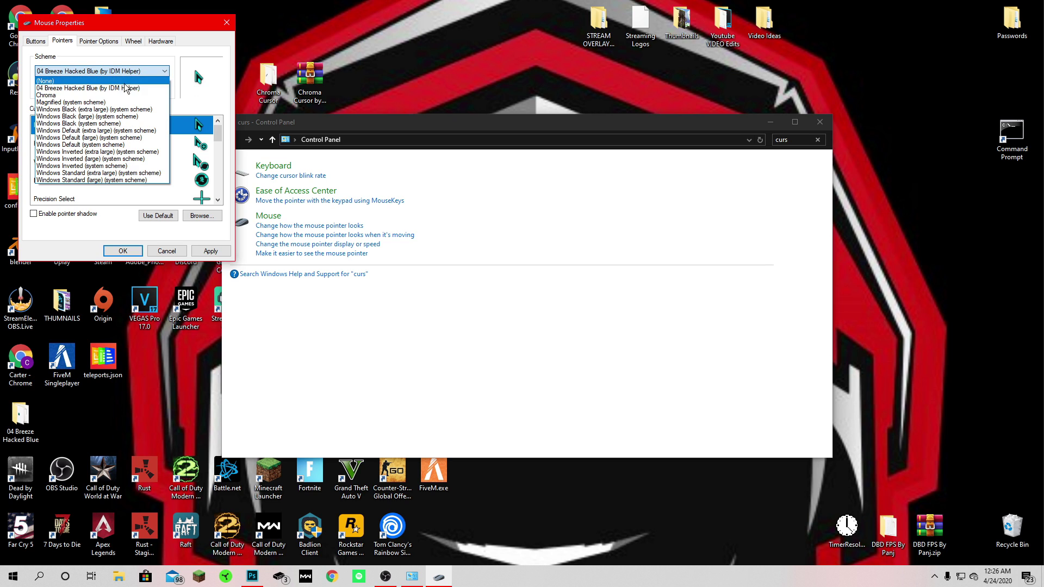
{"action": "left_click", "coordinate": [98, 96]}
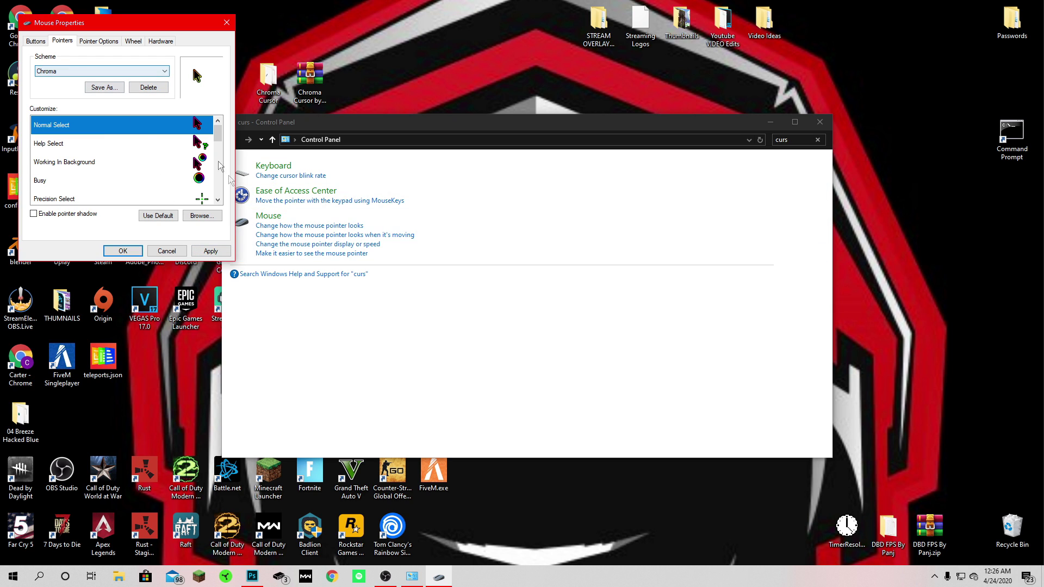
Apply Chroma, confirm replacing the existing scheme, and close Mouse Properties
{"action": "left_click", "coordinate": [216, 251]}
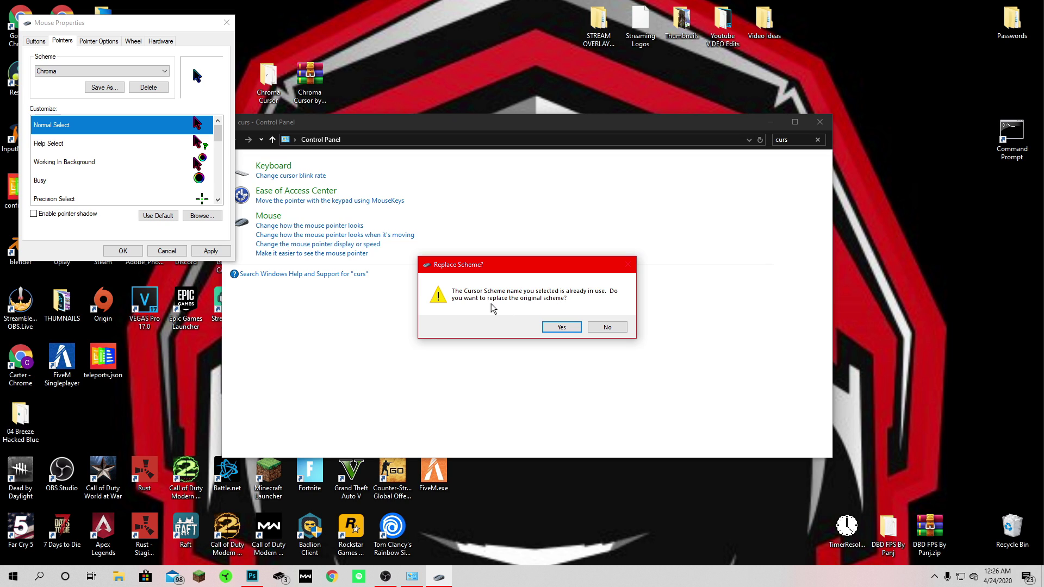
{"action": "left_click", "coordinate": [562, 327]}
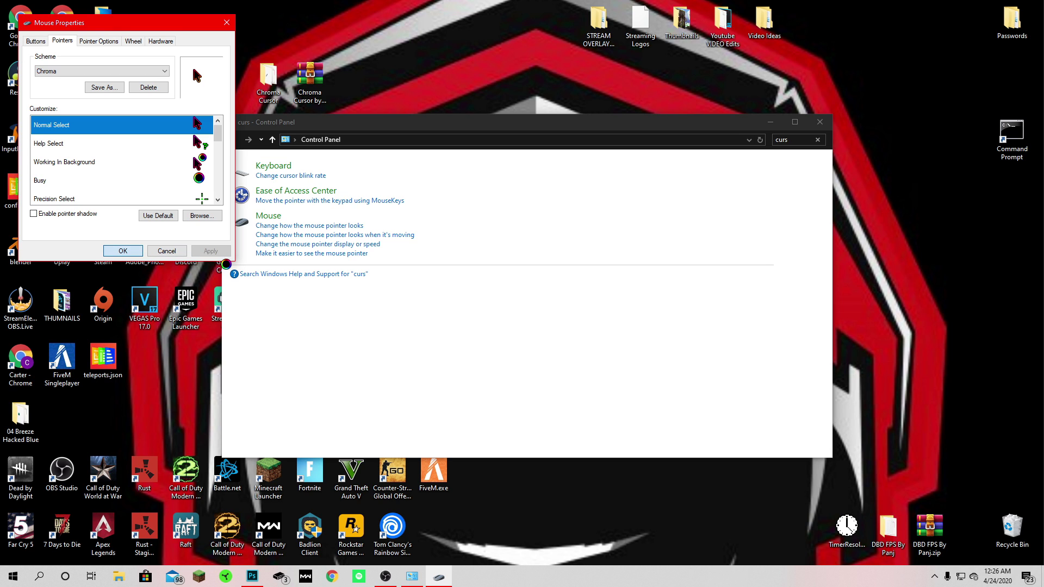
{"action": "key", "text": "Return"}
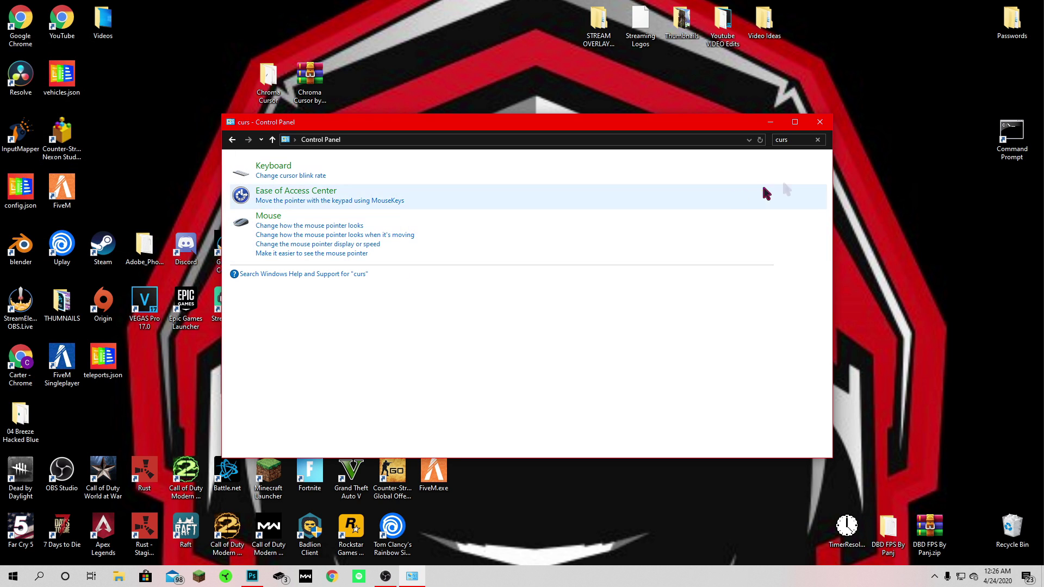
Close Control Panel, then open and close a Chrome window
{"action": "left_click", "coordinate": [820, 122]}
{"action": "left_click", "coordinate": [333, 576]}
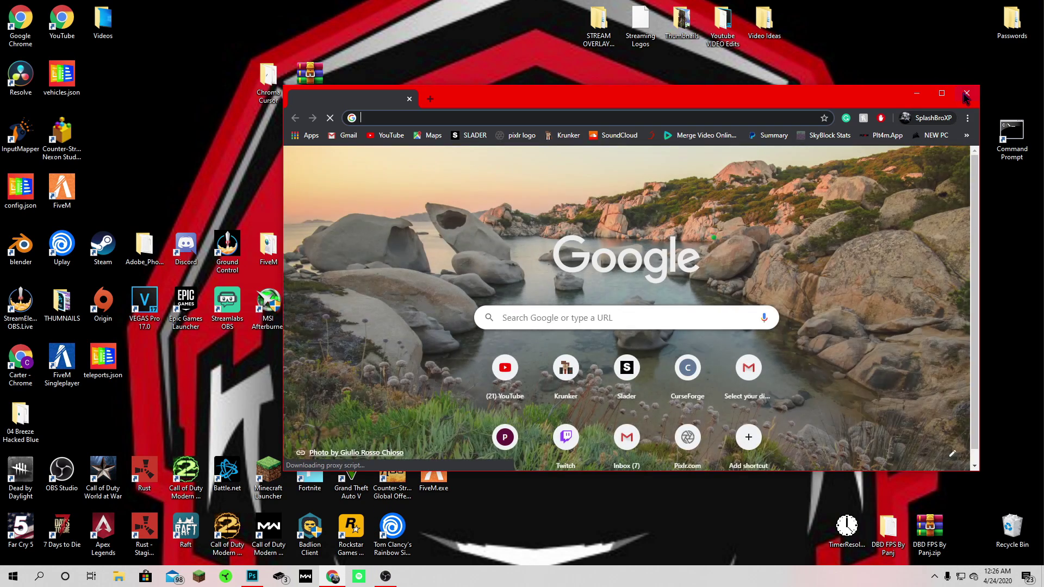
{"action": "left_click", "coordinate": [966, 95]}
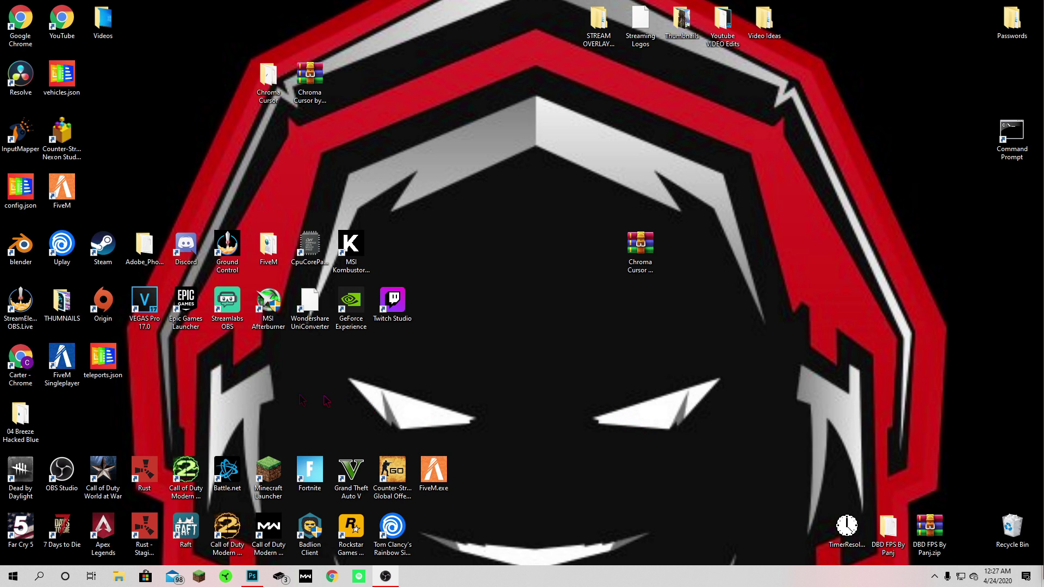
Delete the 04 Breeze Hacked Blue folder from the desktop
{"action": "left_click_drag", "start_coordinate": [20, 416], "coordinate": [220, 360]}
{"action": "right_click", "coordinate": [218, 349]}
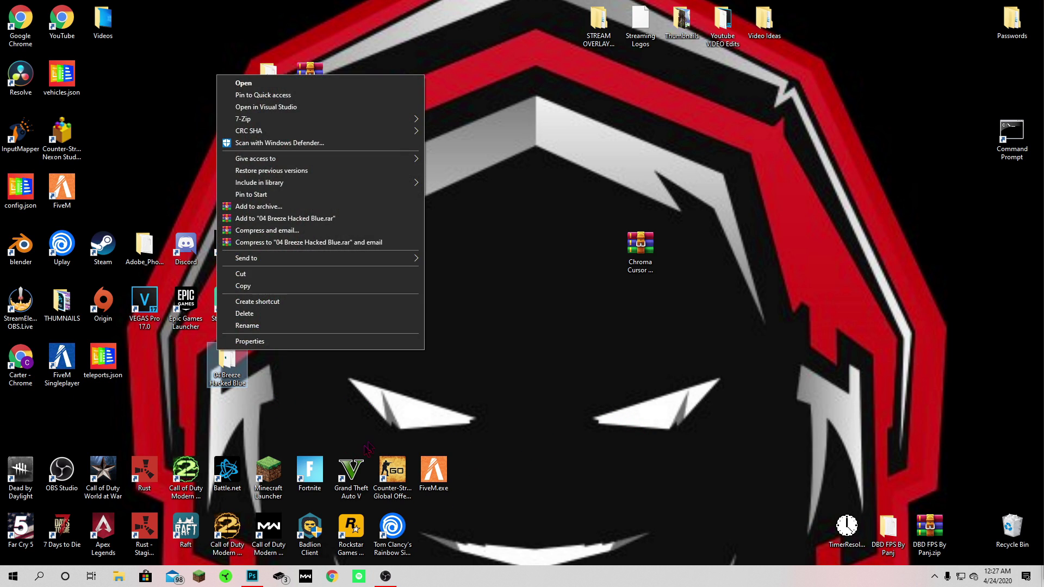
{"action": "left_click", "coordinate": [280, 314]}
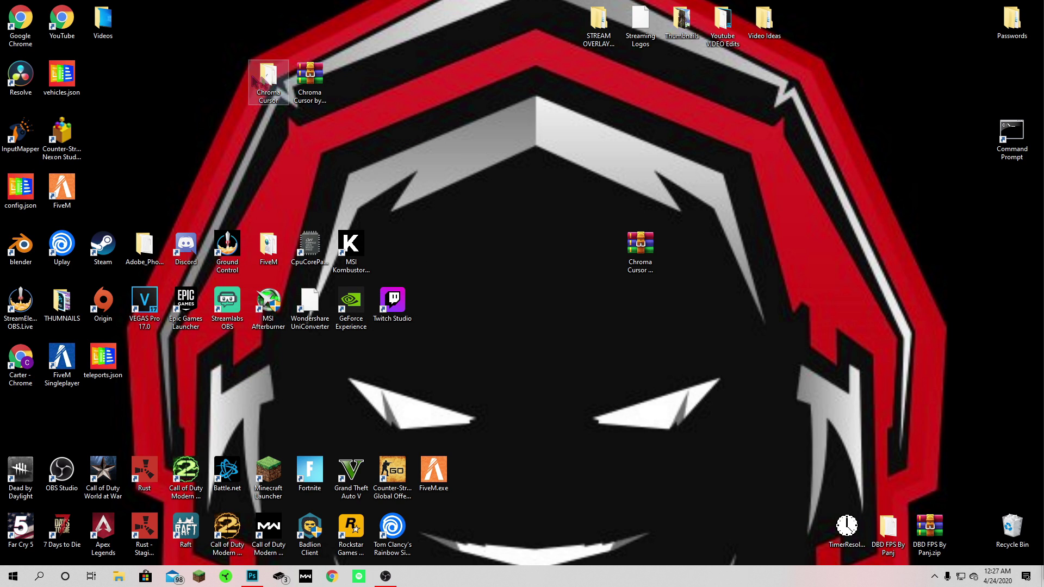
Select the Chroma Cursor folder and archive together and delete them
{"action": "left_click_drag", "start_coordinate": [221, 53], "coordinate": [299, 93]}
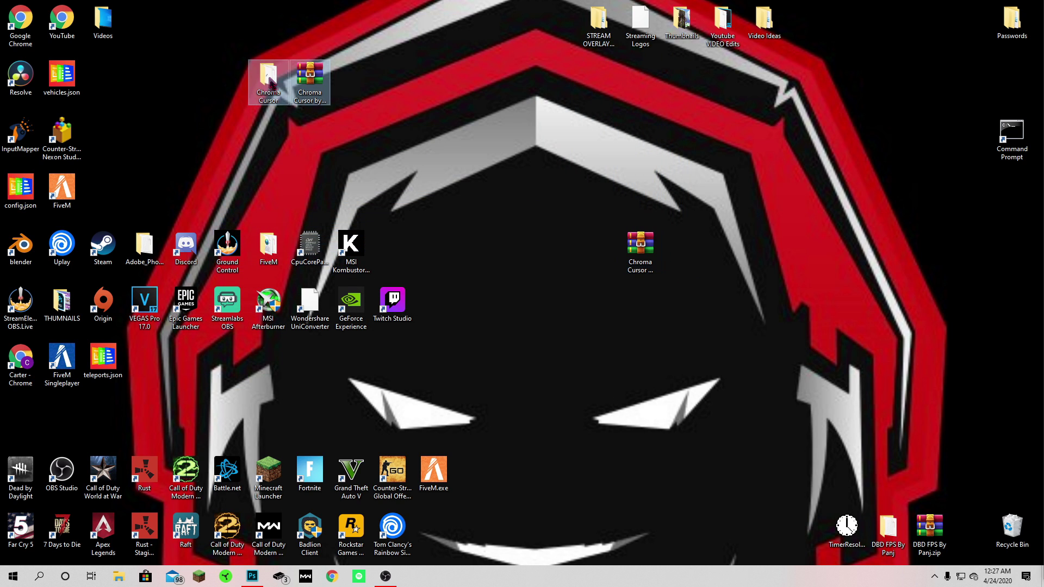
{"action": "right_click", "coordinate": [270, 81]}
{"action": "left_click", "coordinate": [303, 266]}
{"action": "left_click_drag", "start_coordinate": [302, 266], "coordinate": [568, 257]}
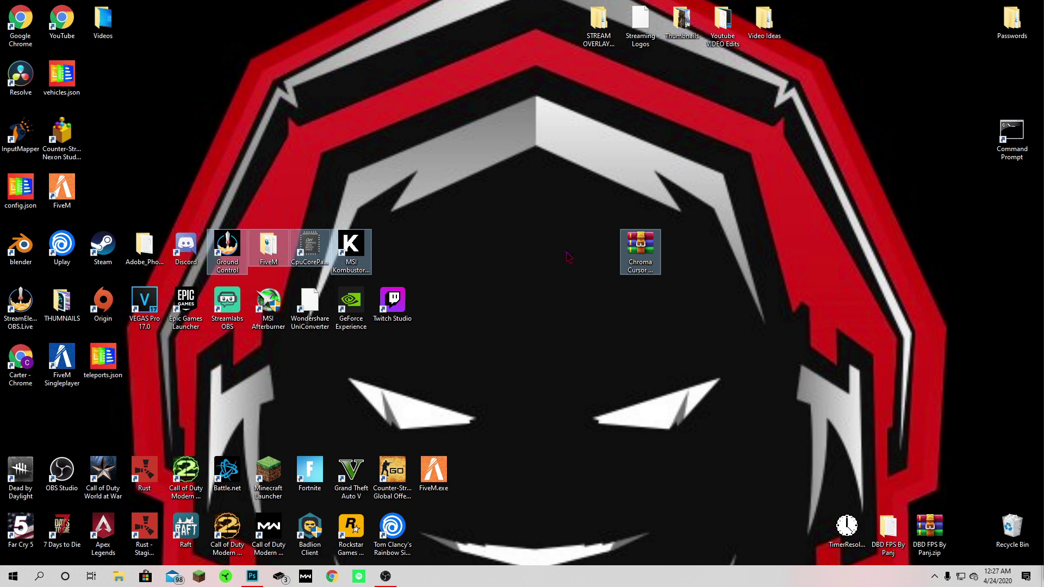